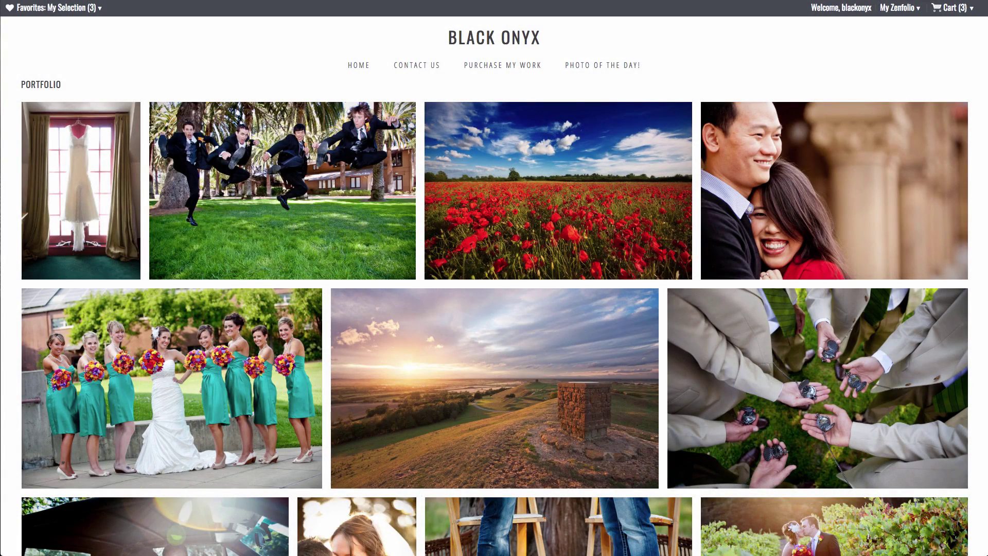
- Scroll down the portfolio's category tiles to reach the Landscape Portfolio page
scroll(494, 278, down, 4)
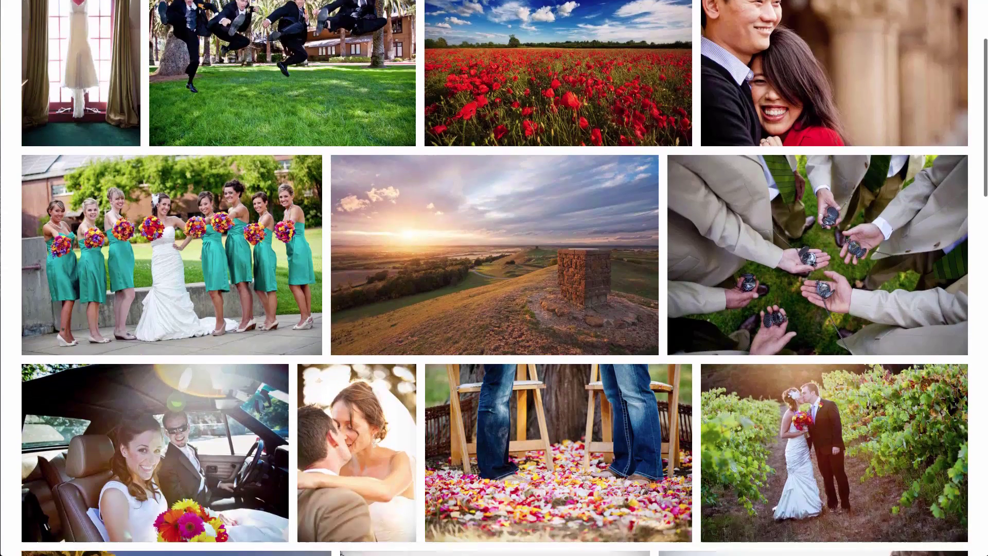
scroll(494, 278, down, 4)
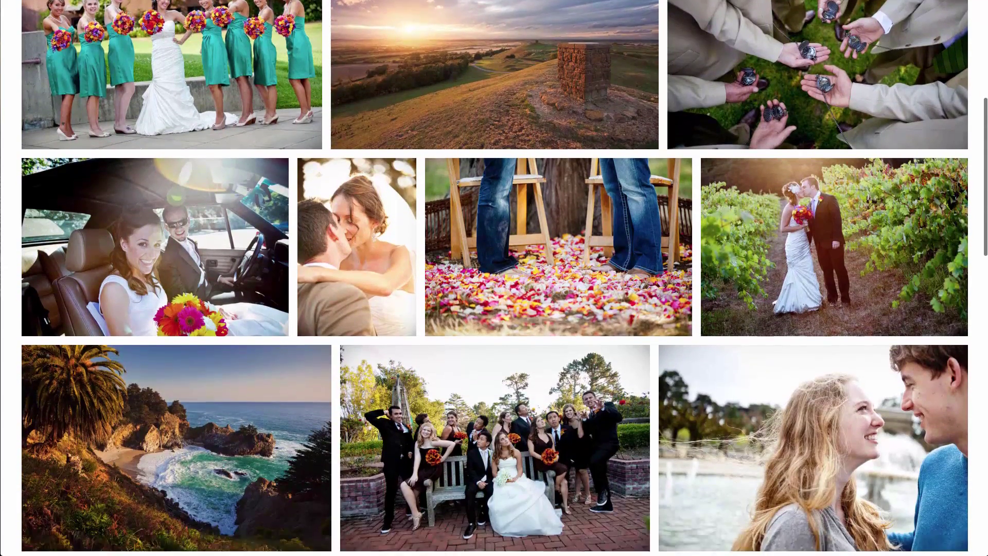
scroll(494, 278, down, 4)
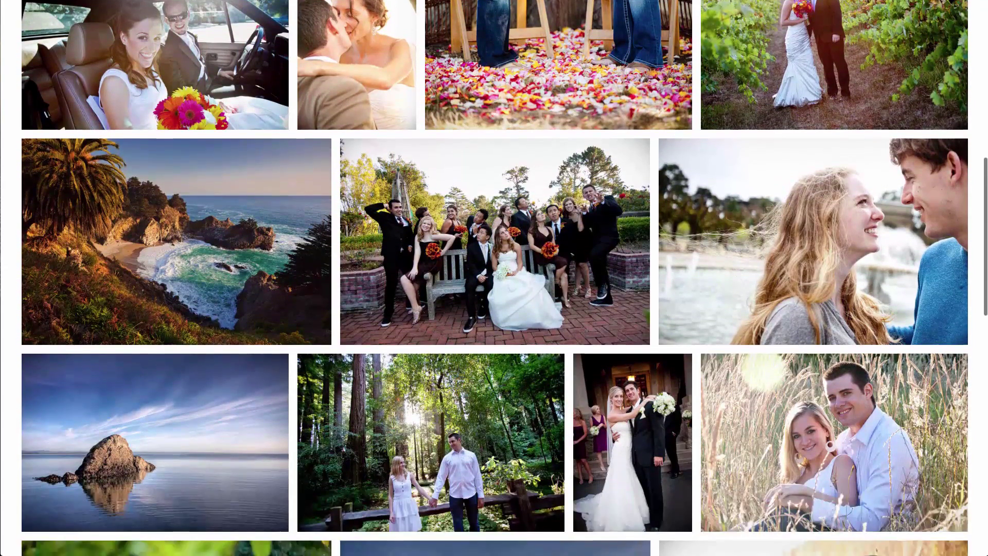
scroll(494, 278, down, 4)
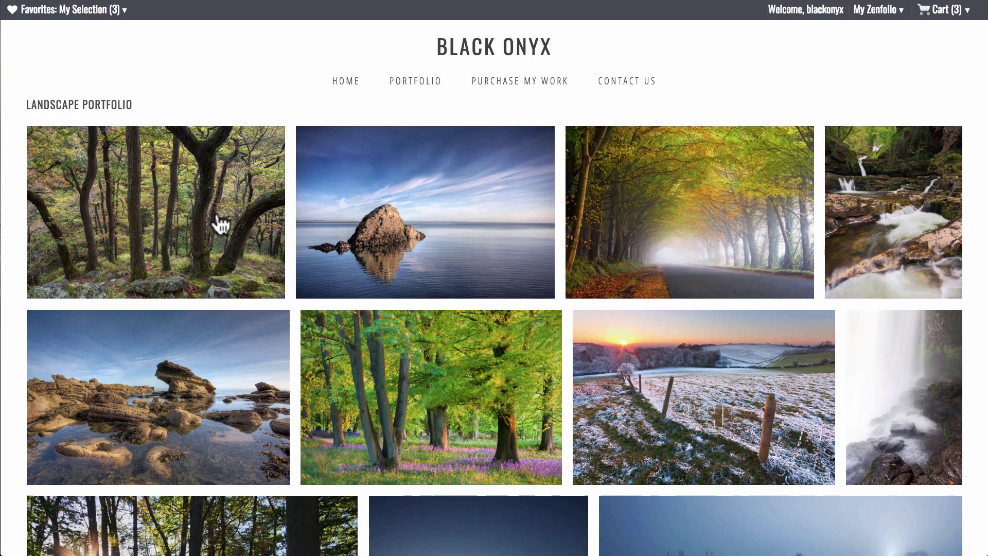
scroll(221, 225, down, 2)
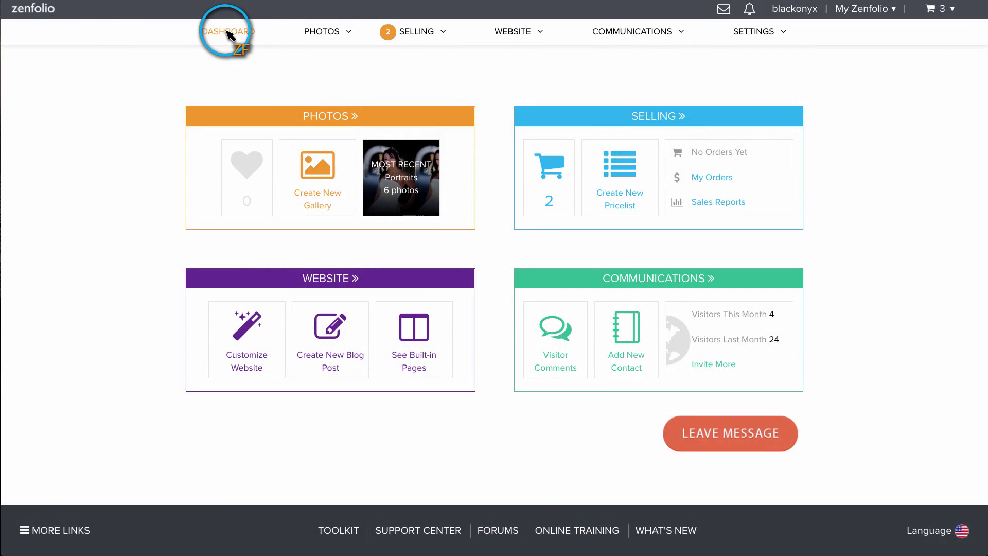
- Create a new gallery named 'Raleigh North Carolina Portrait Photographer' in the Photos organizer
click(329, 121)
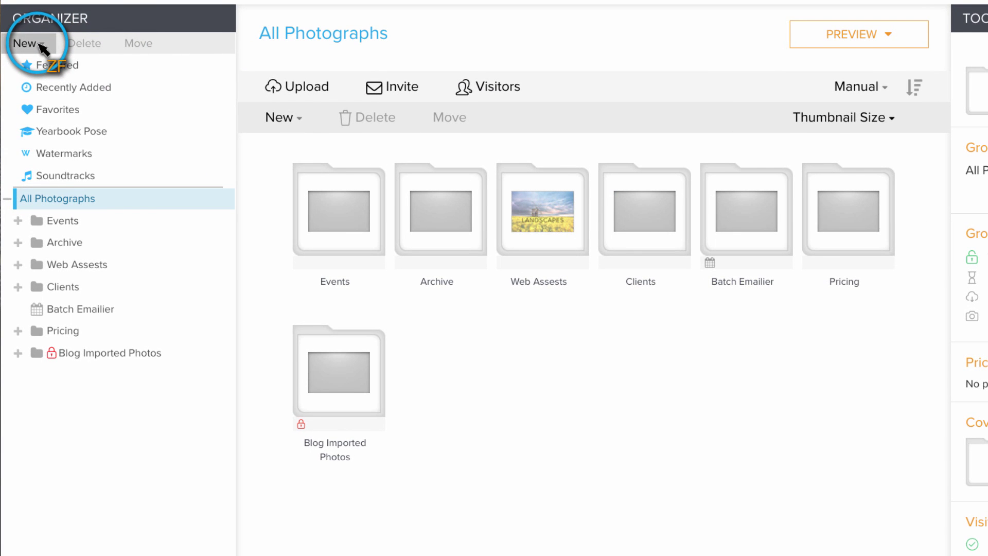
click(41, 49)
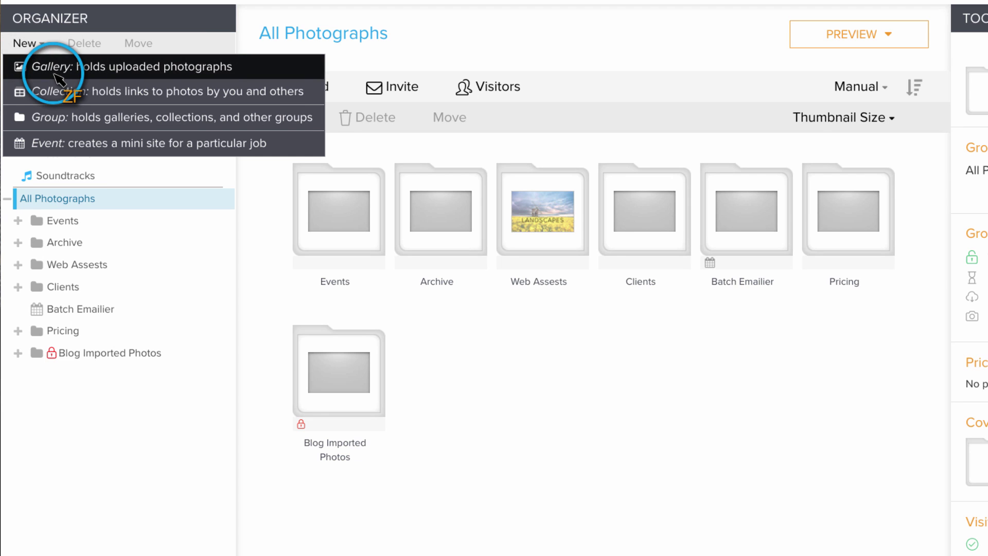
click(60, 78)
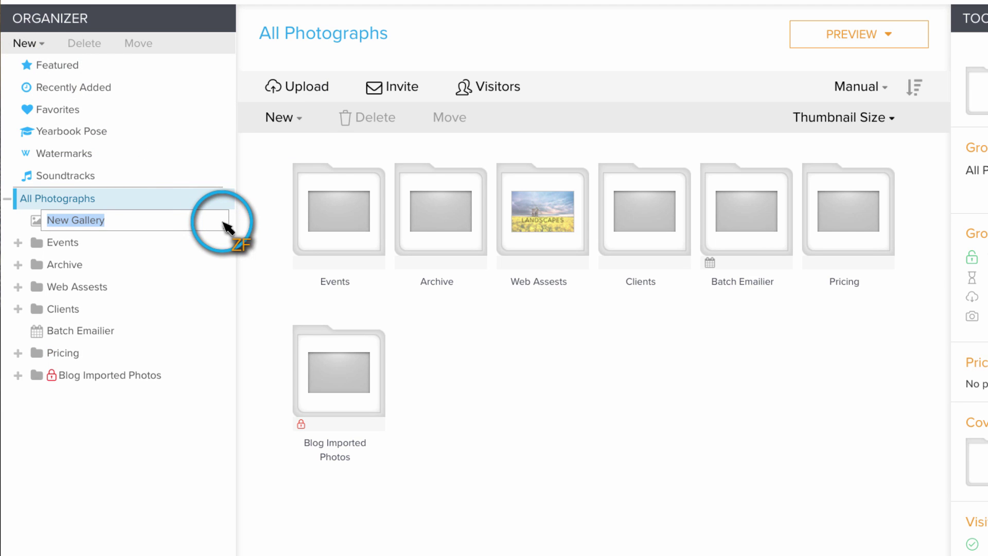
text(Raleigh North)
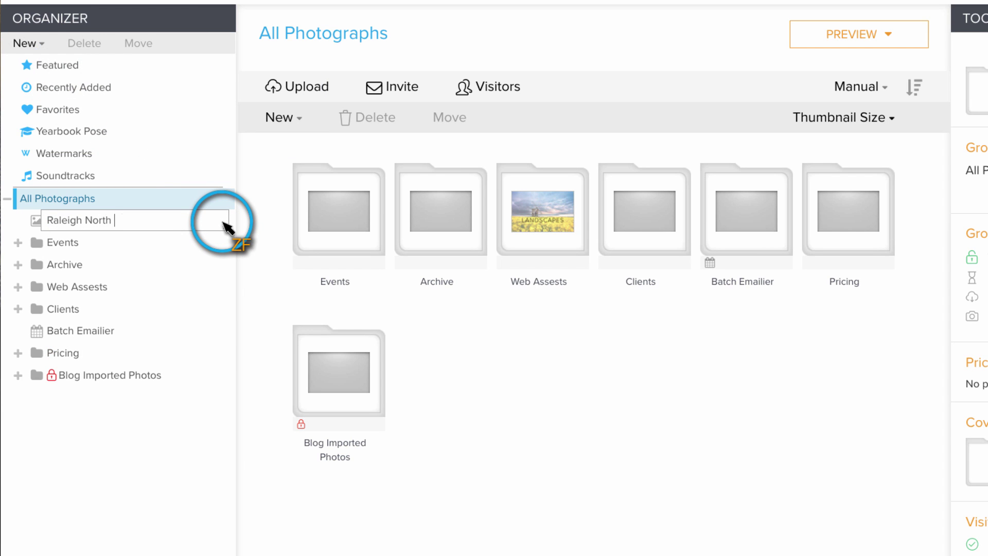
text( Carolina Portrait Photographer)
key(Return)
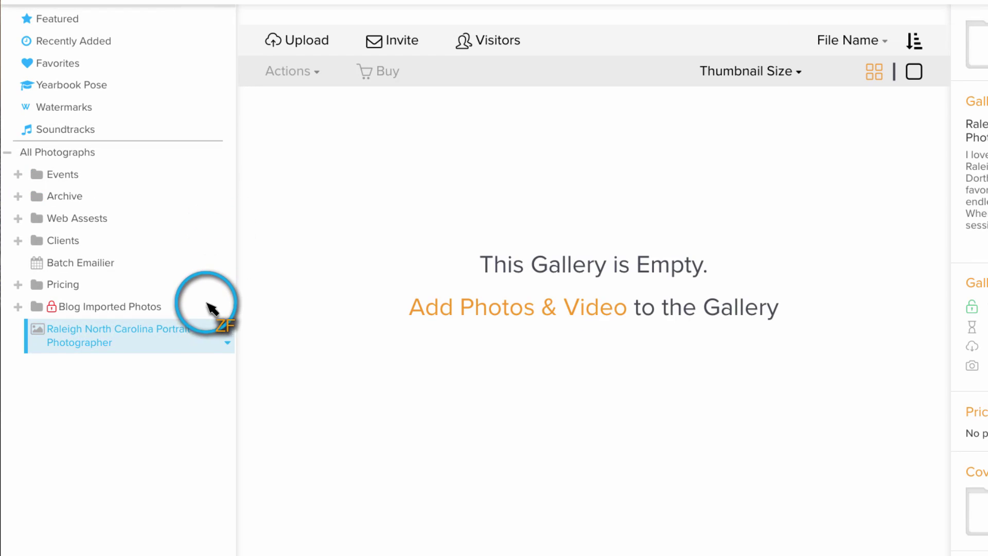
- Save the gallery's caption, keywords and People › Portraits category from Gallery Details
click(978, 102)
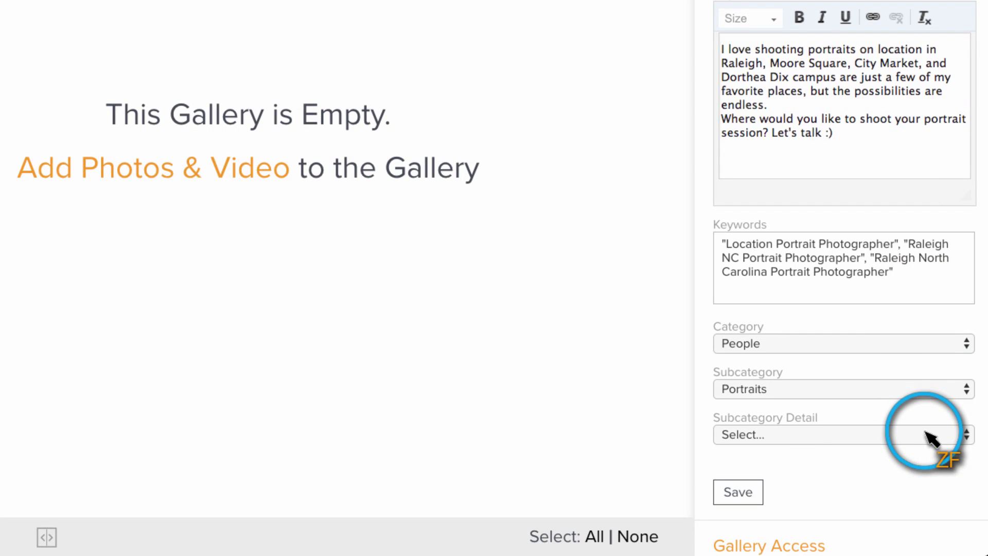
click(738, 492)
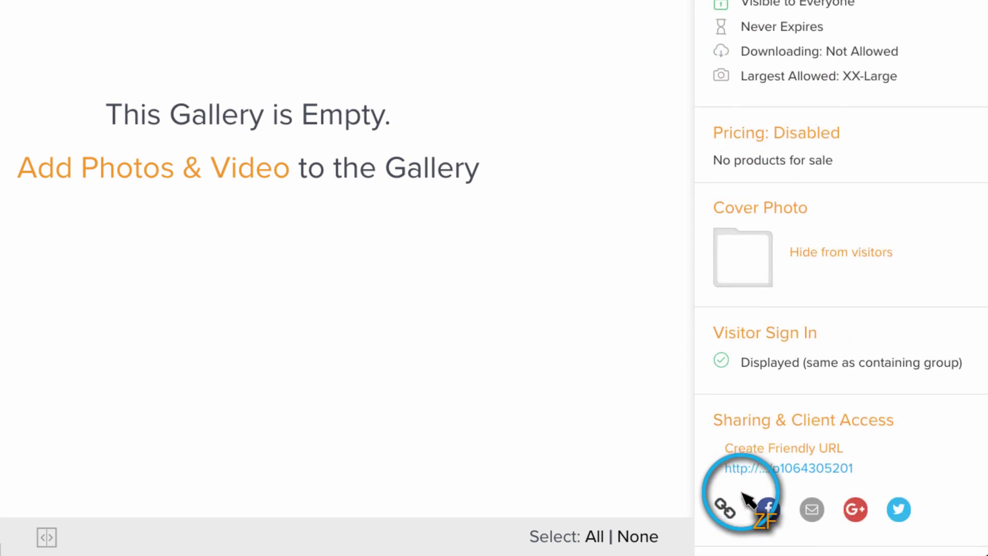
scroll(746, 497, up, 3)
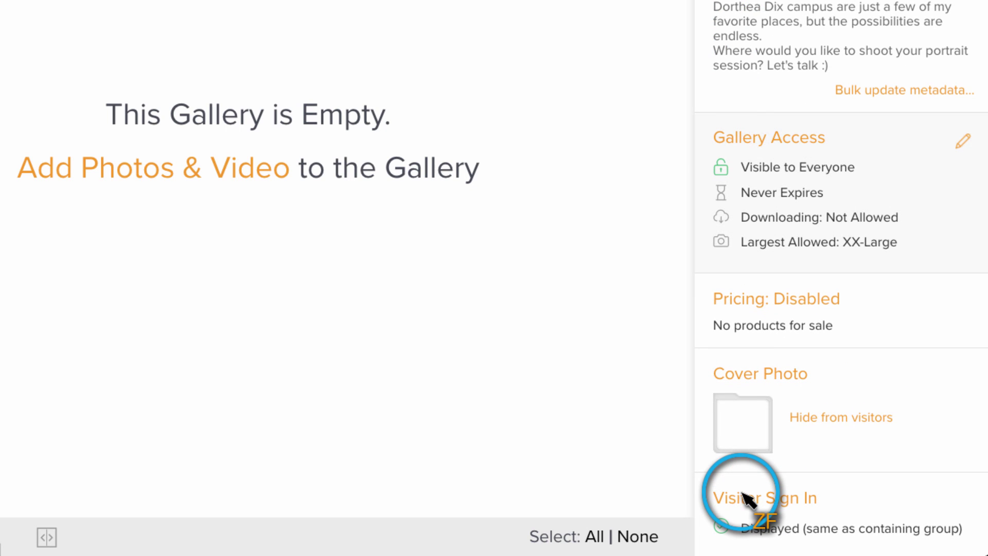
click(740, 138)
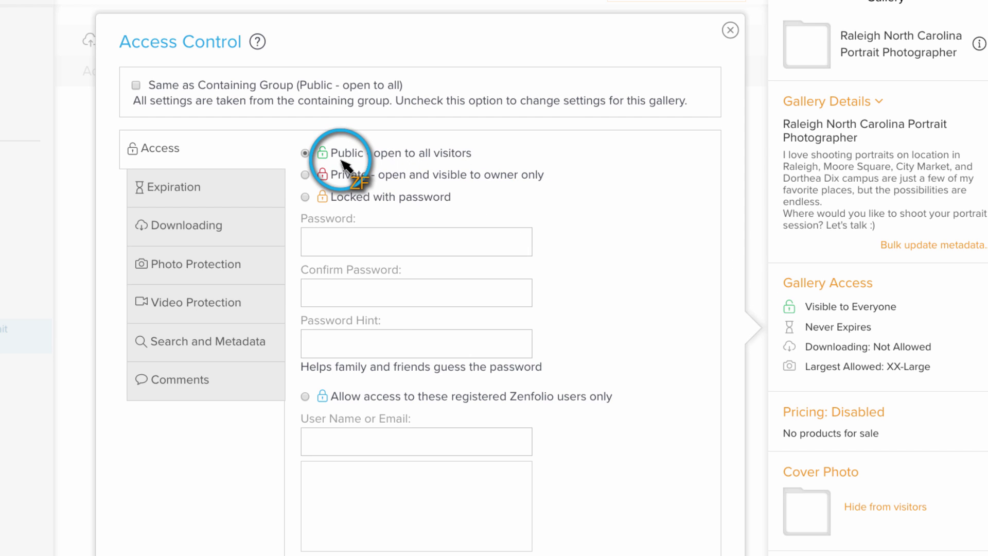
- Keep the gallery public, non-downloadable and publicly searchable, and save access settings
click(180, 235)
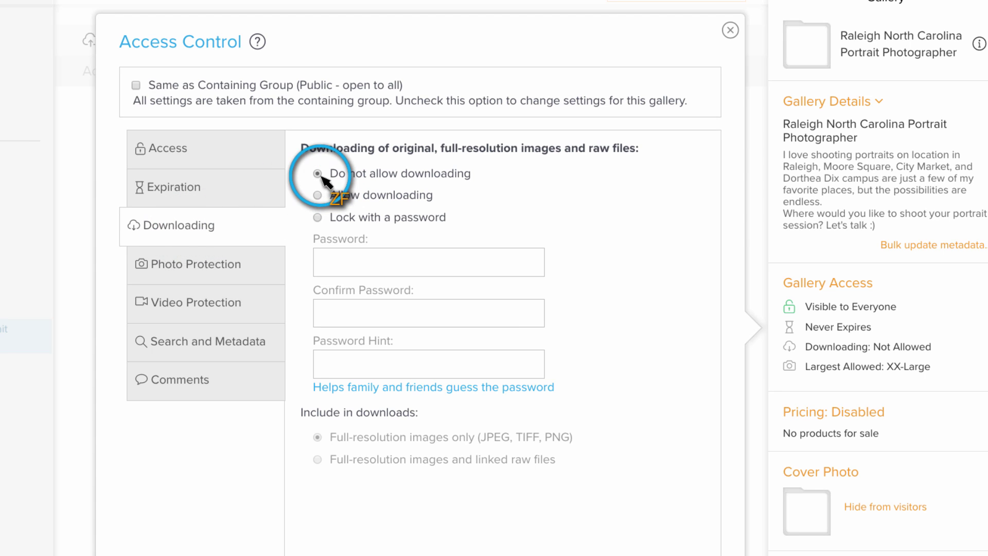
click(175, 355)
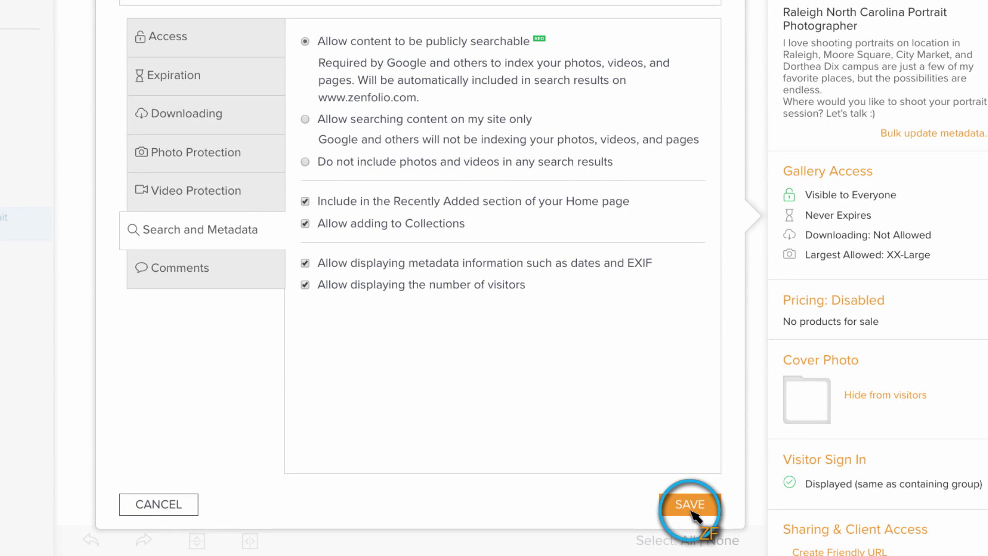
click(689, 505)
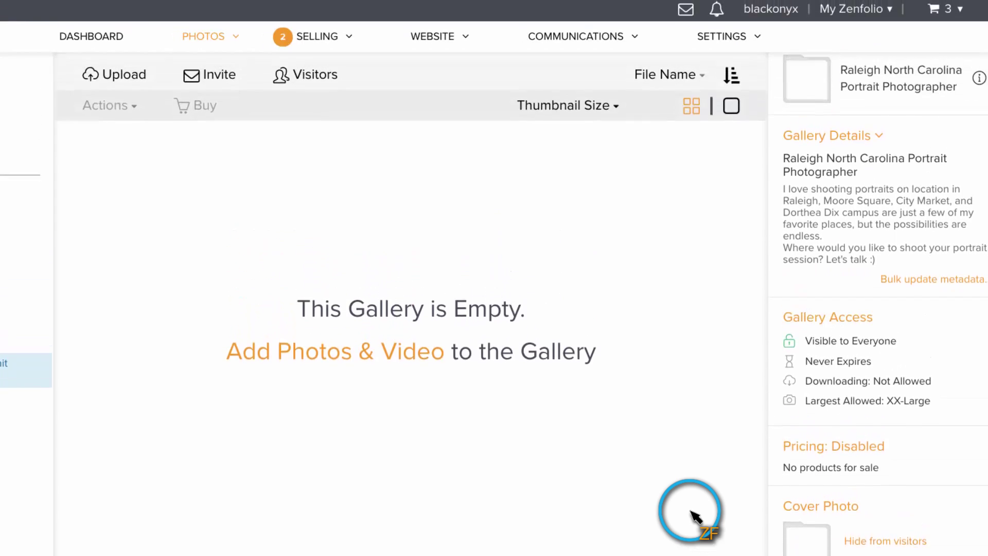
- Upload all photos from the Portraits folder into the new gallery
scroll(692, 514, up, 2)
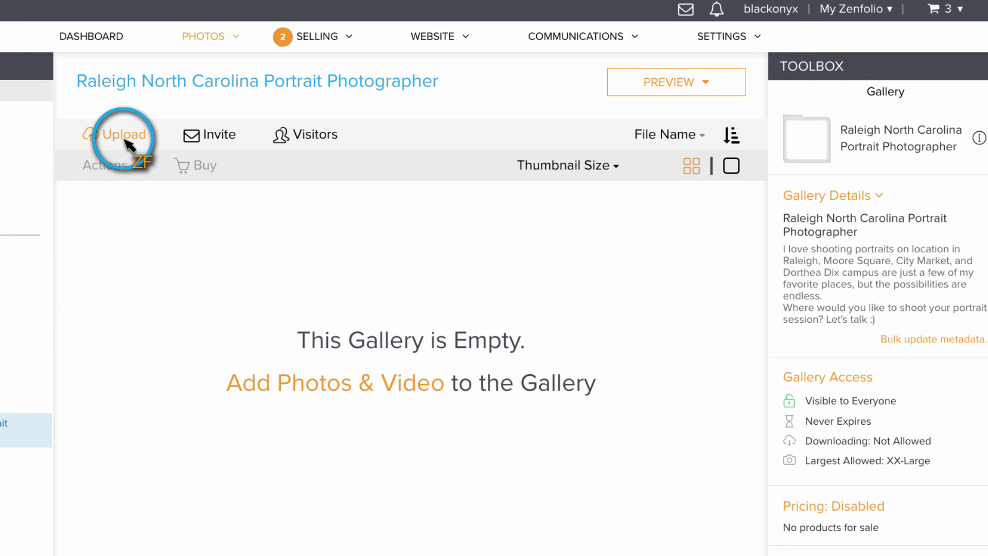
click(126, 141)
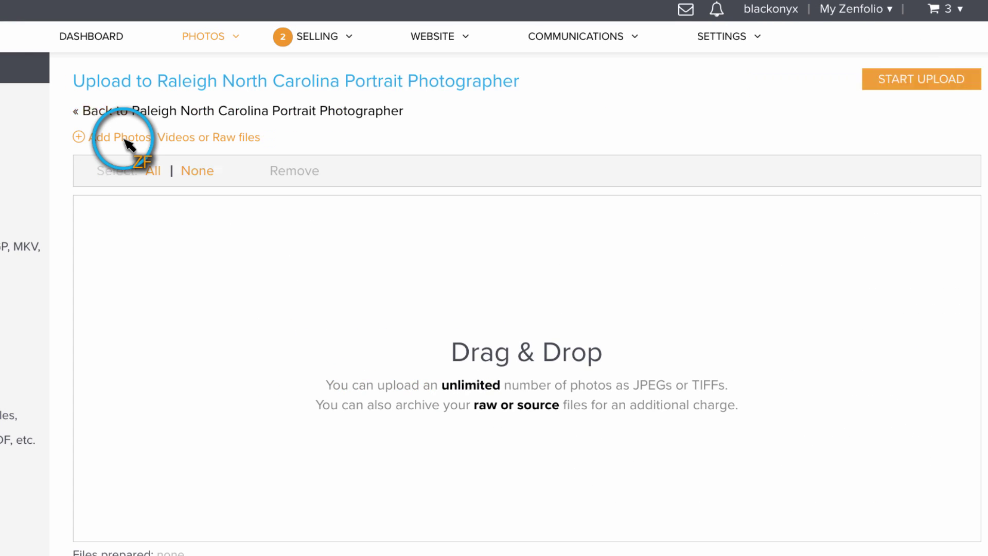
click(82, 138)
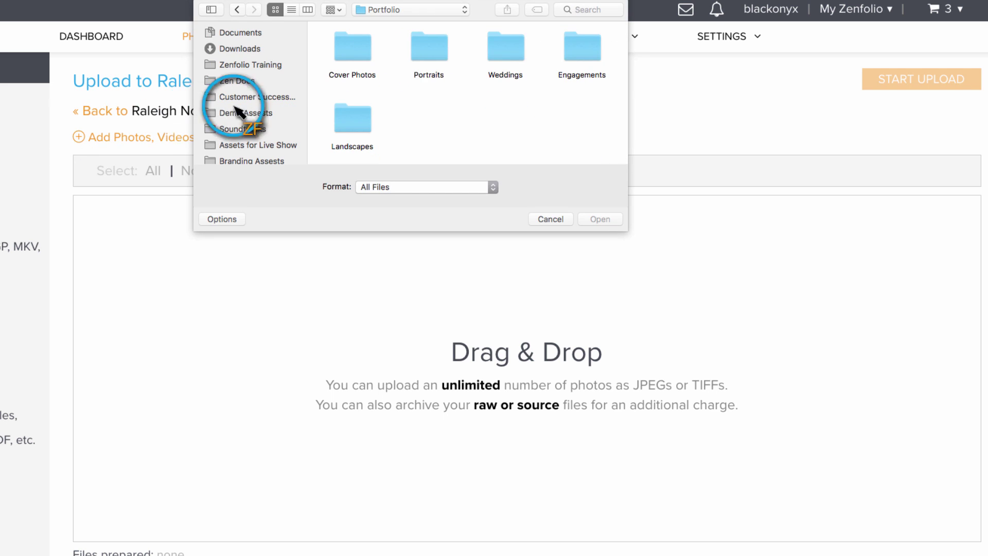
click(431, 67)
double_click(431, 67)
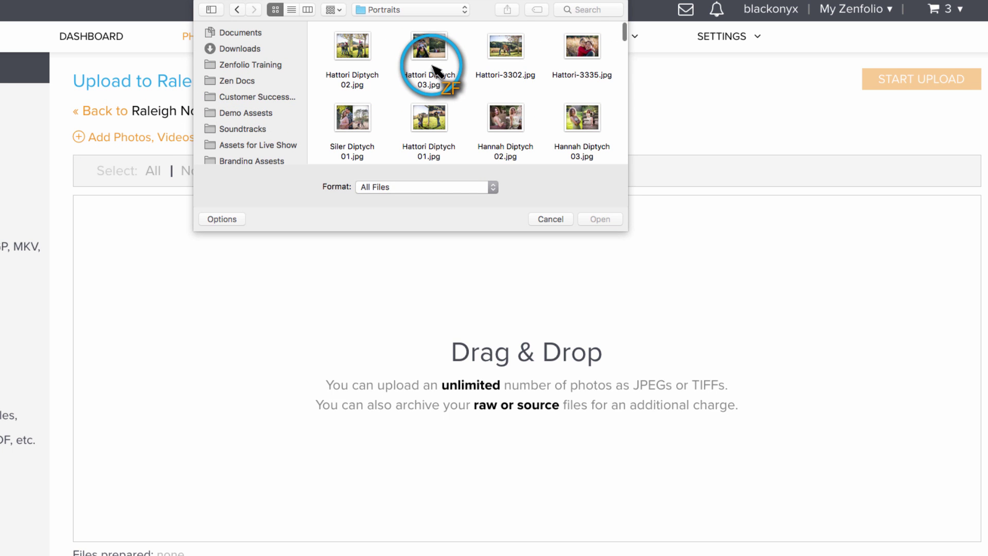
key(super+a)
click(597, 218)
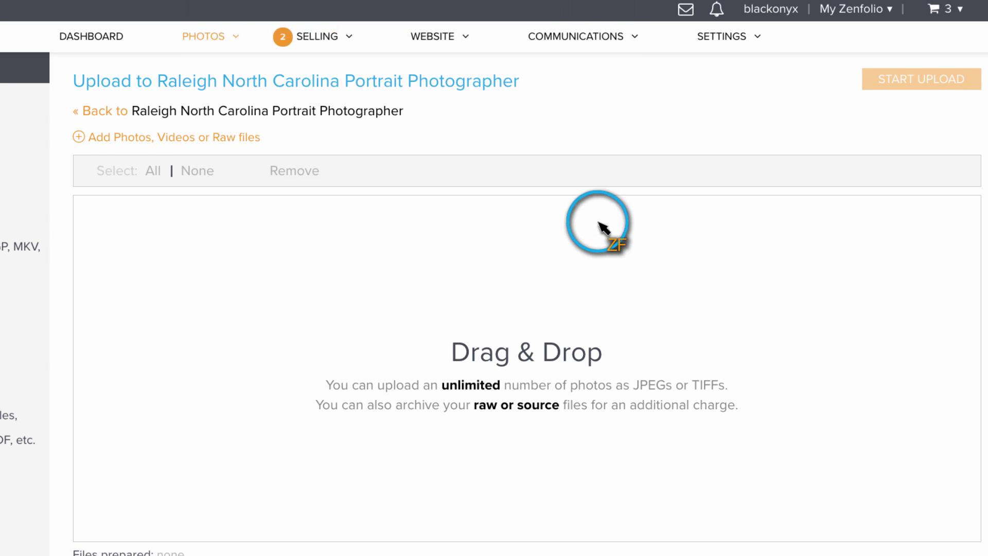
click(924, 81)
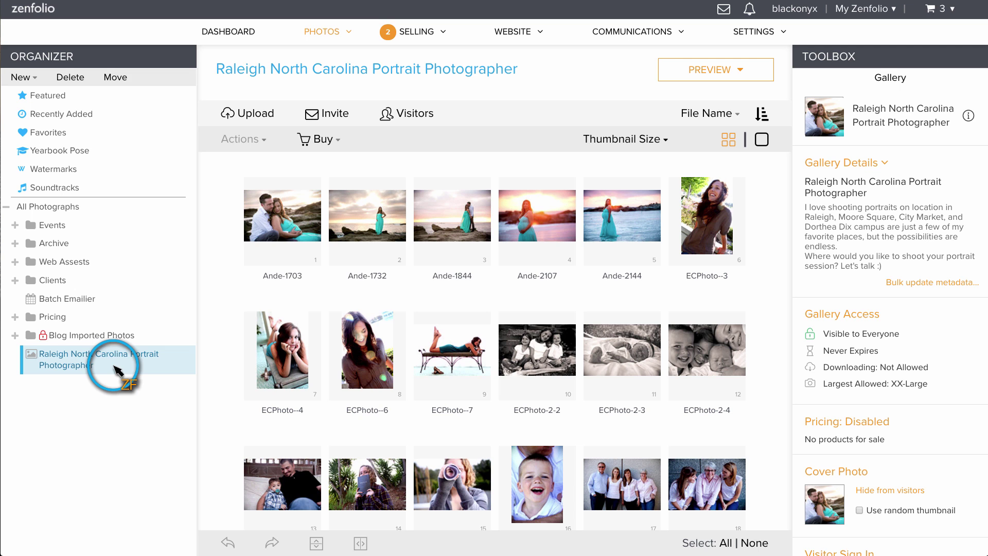
- Open the Clients folder's 'Smith engagement photos in Raleigh NC' gallery and select its first photo
click(15, 280)
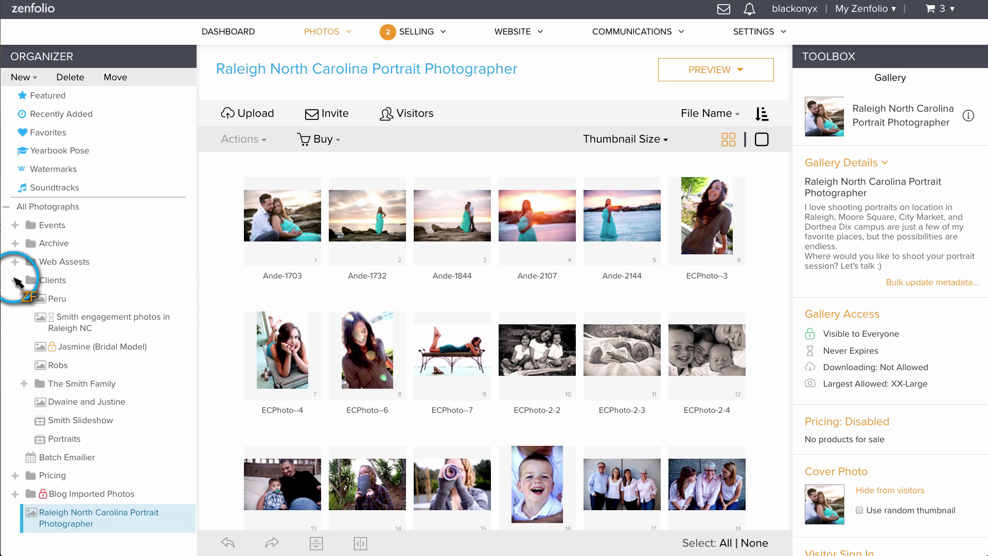
click(77, 322)
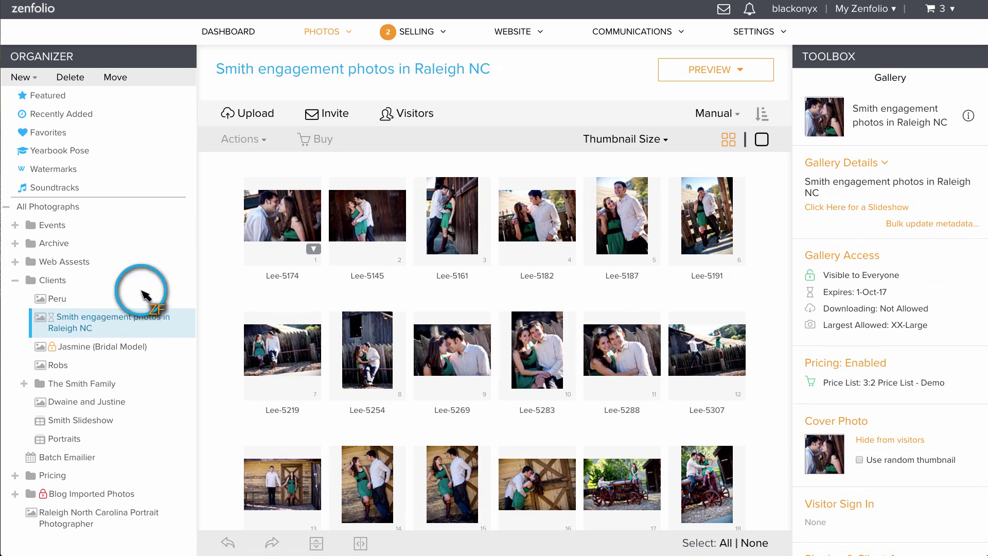
click(280, 220)
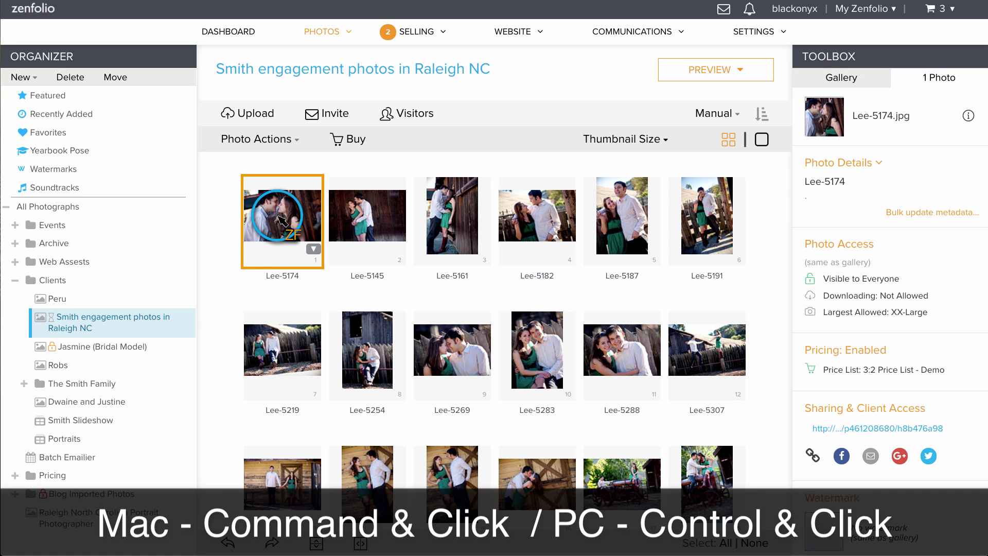
- Copy Lee-5174, Lee-5161 and Lee-5187 into the Raleigh North Carolina Portrait Photographer gallery
ctrl+click(456, 222)
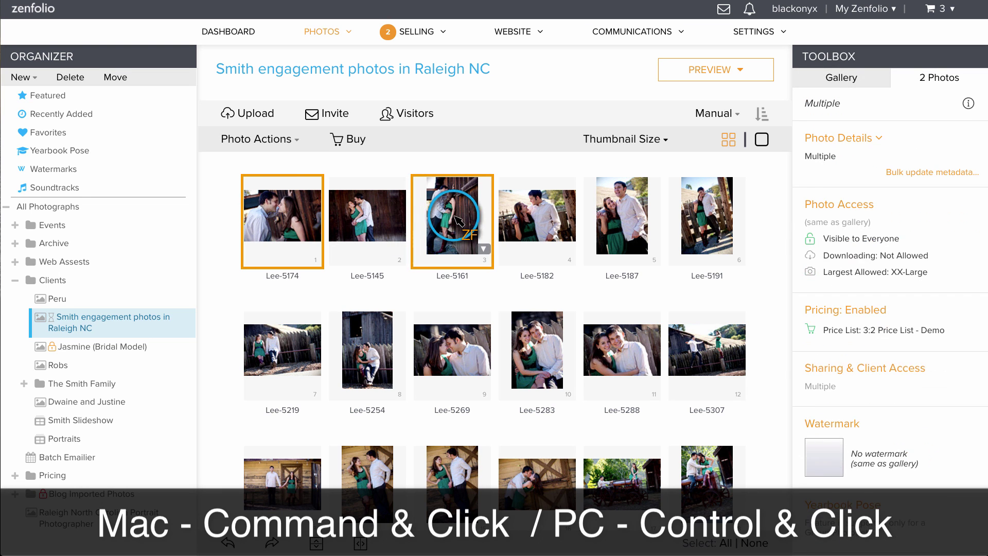
ctrl+click(624, 220)
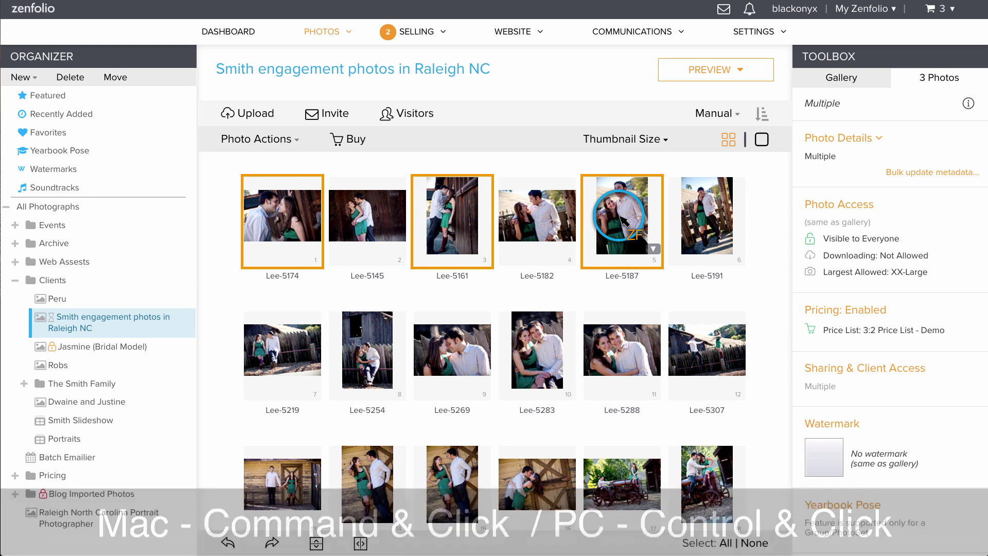
click(298, 145)
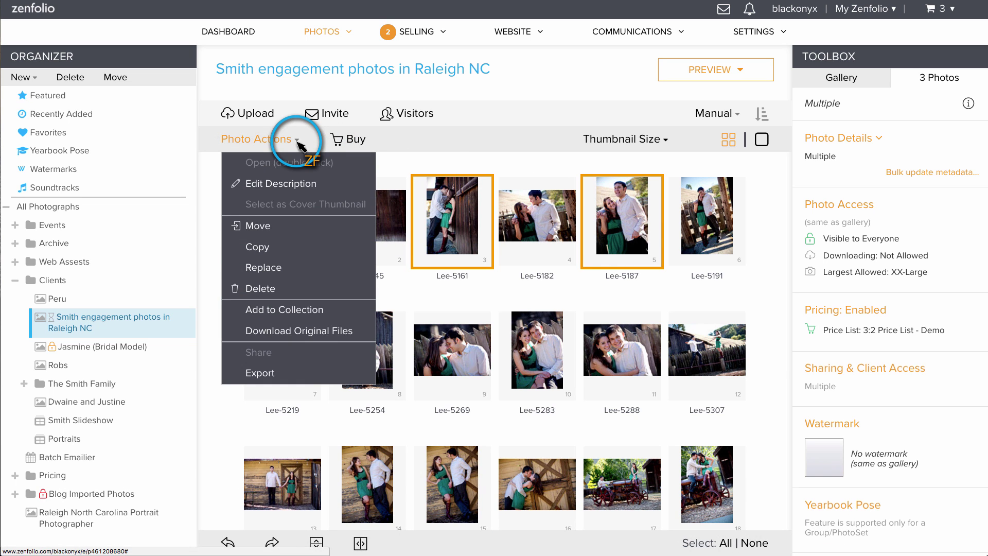
click(269, 250)
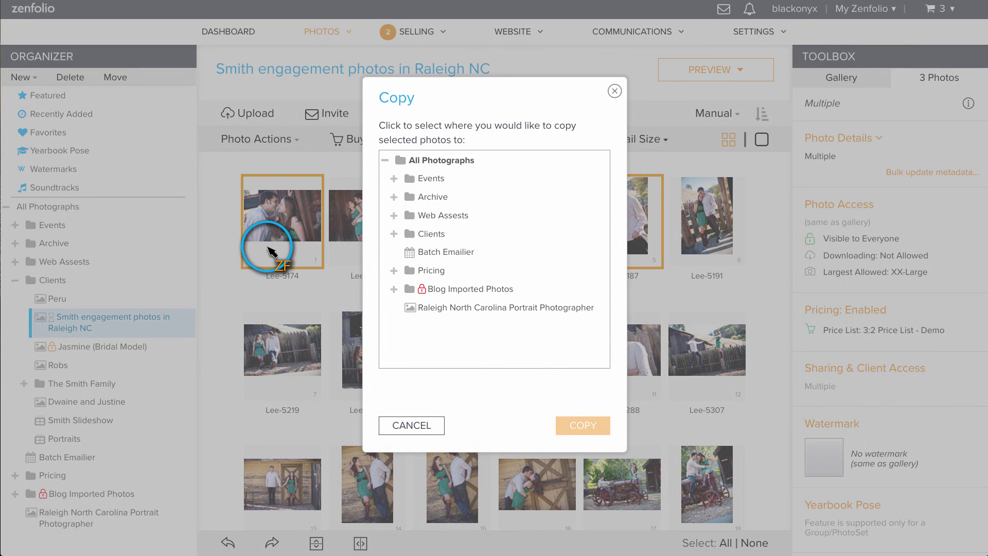
click(435, 308)
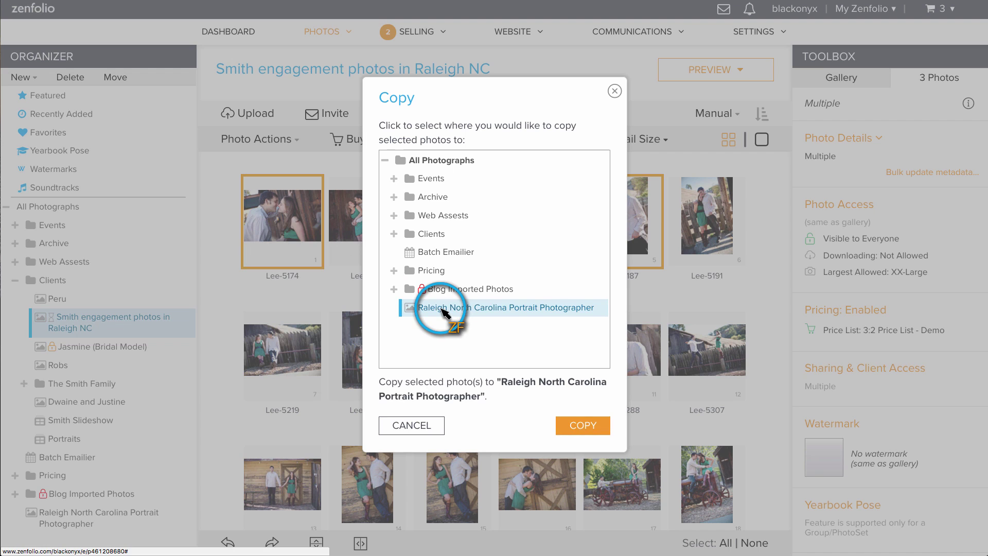
click(577, 425)
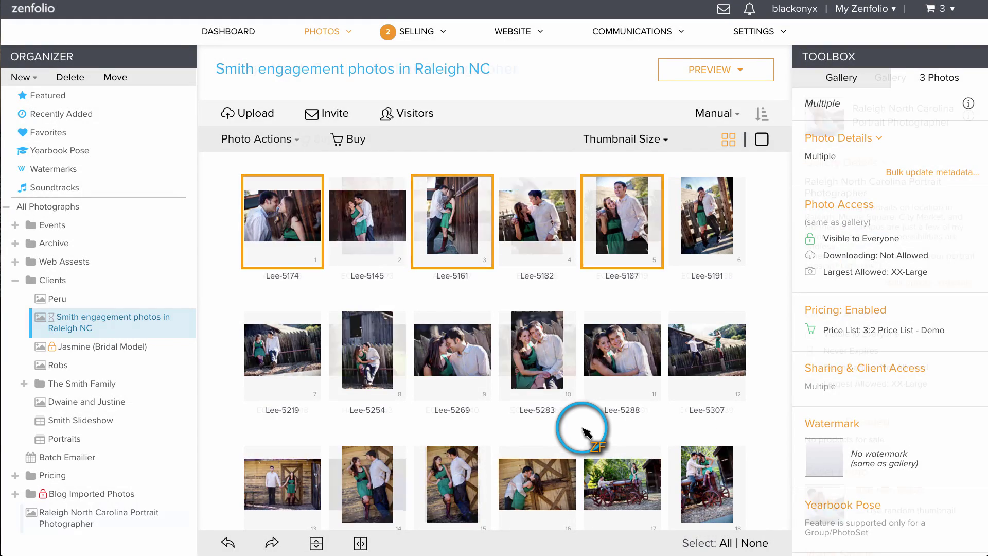
- Select ECPhoto-6373, ECPhoto-8138, Hannah-0553, ECPhoto-8369 and ECPhoto-8439 together
click(366, 221)
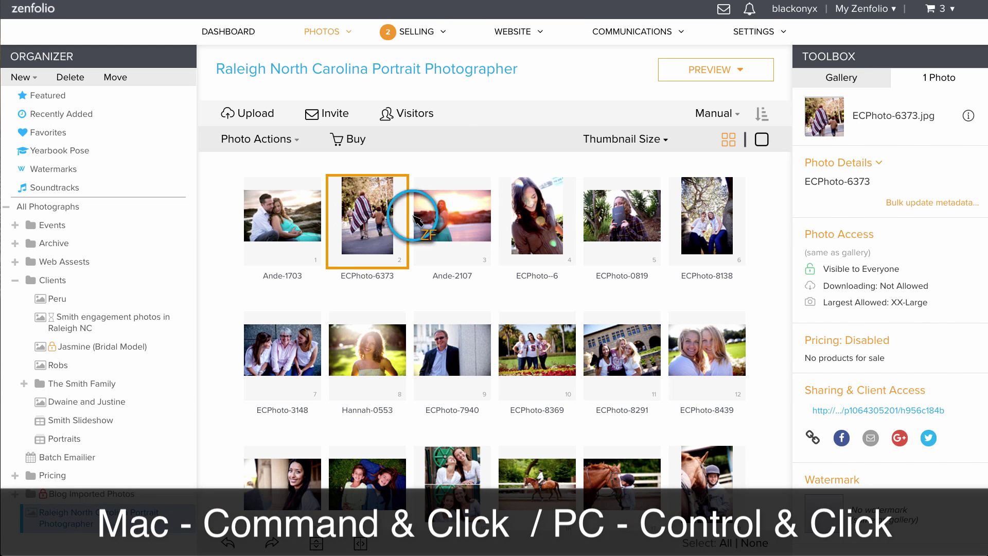
super+click(712, 220)
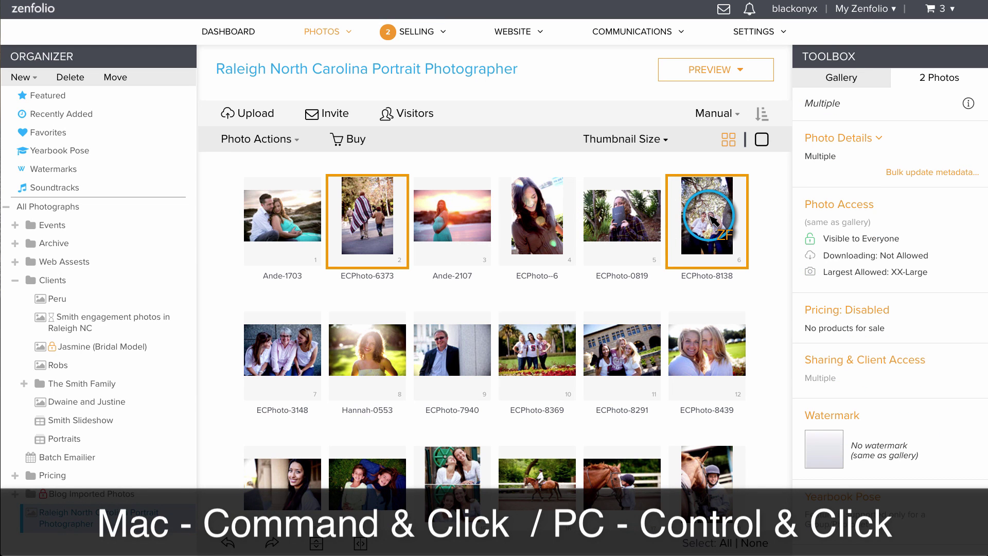
super+click(369, 358)
super+click(540, 355)
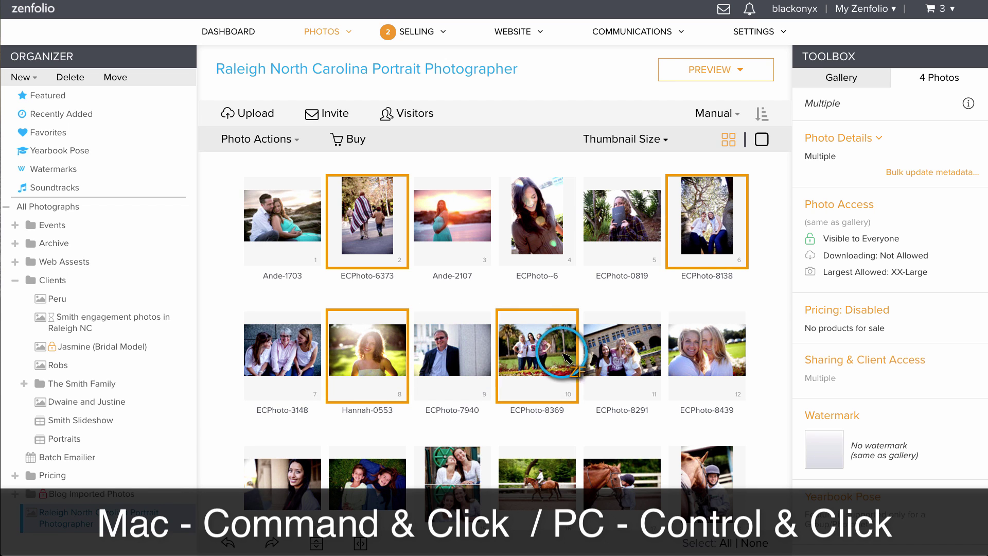
super+click(713, 356)
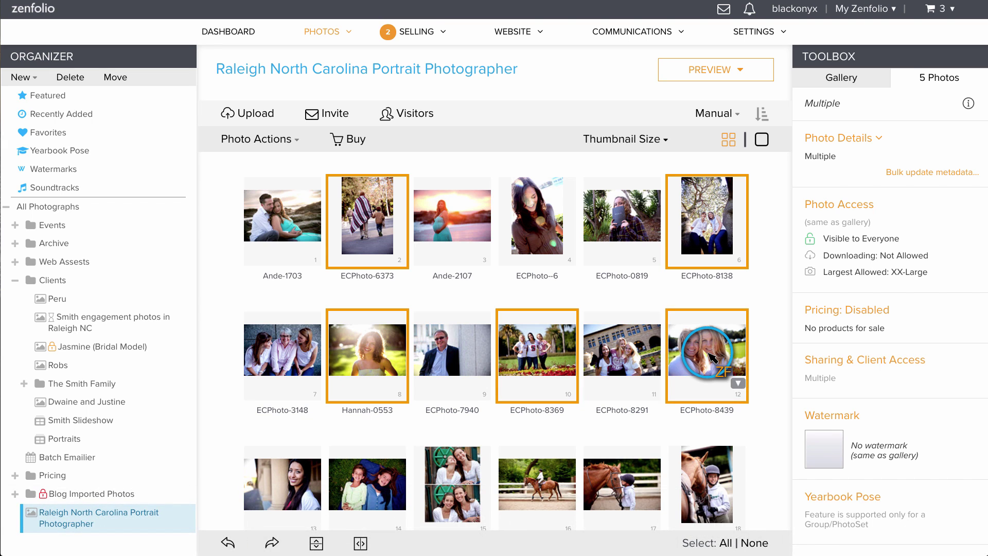
- Paste the Moore Square caption and portrait keywords, set category People, and save for all five
click(841, 143)
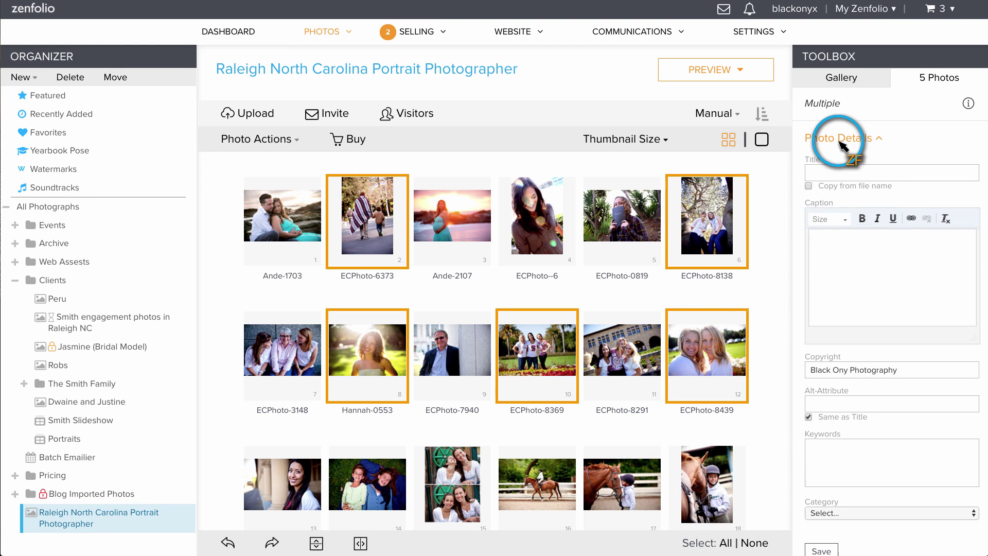
click(911, 270)
text(Shooting Portraits in Moore Square in Raleigh is always a fun and unique experience! It is a great place for senior photos, and family portraits.)
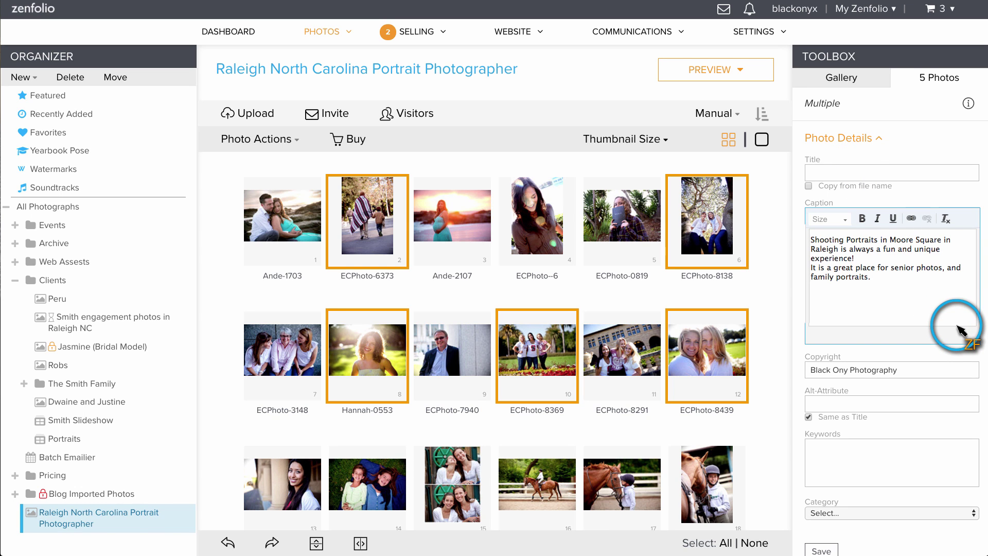
click(961, 463)
text("Senior Photos", "Family Portraits", "Moore Square", "Raleigh Family Photographer", "Raleigh NC", "Raleigh Senior Portrait photographer")
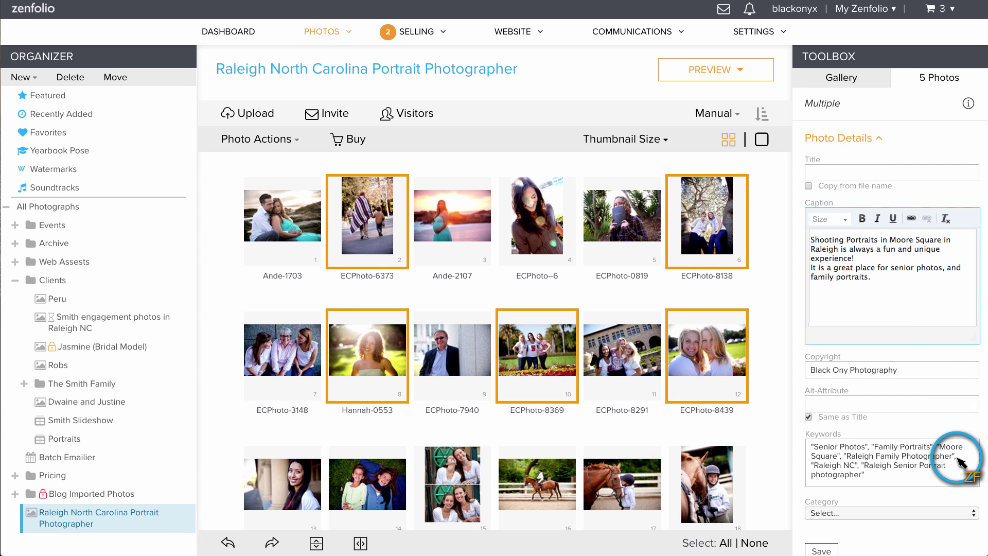
click(945, 514)
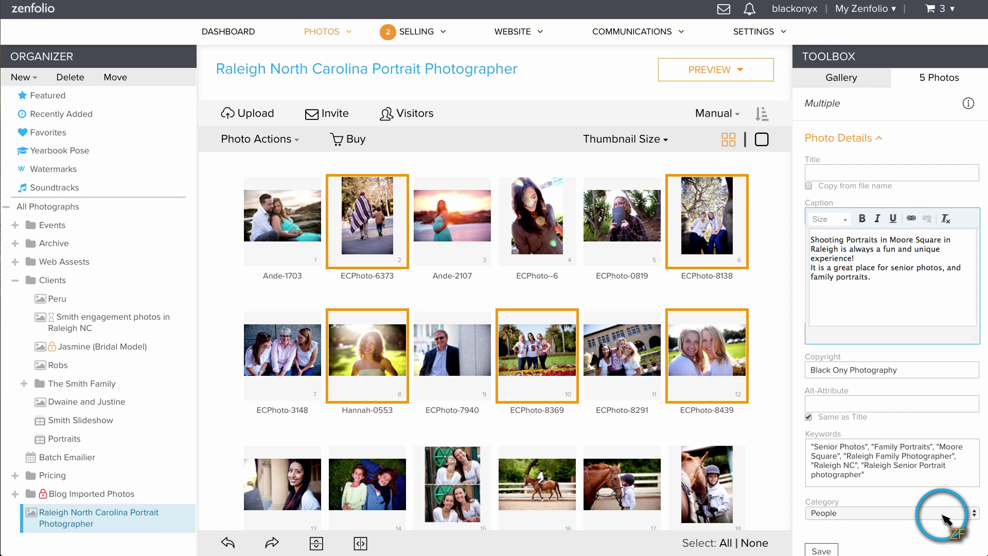
click(821, 550)
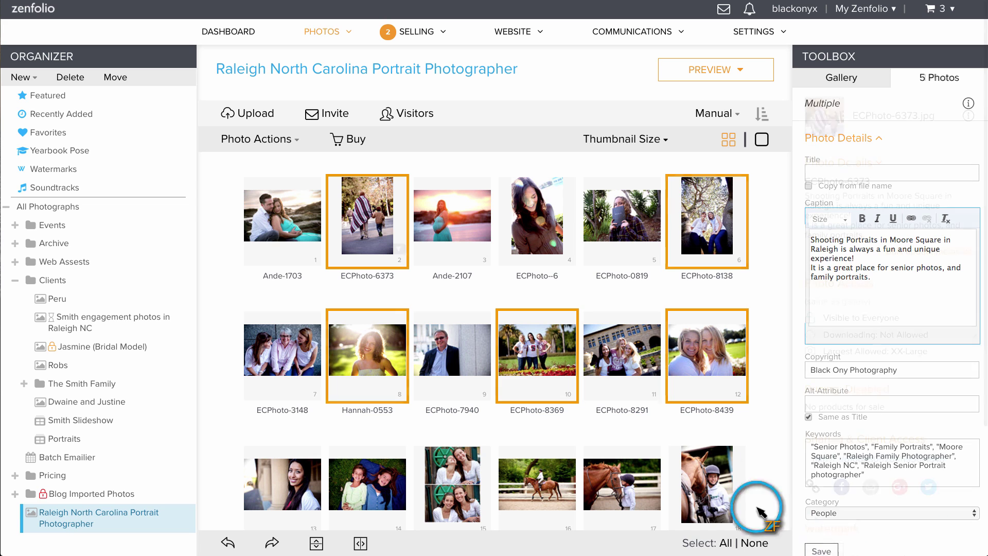
click(367, 220)
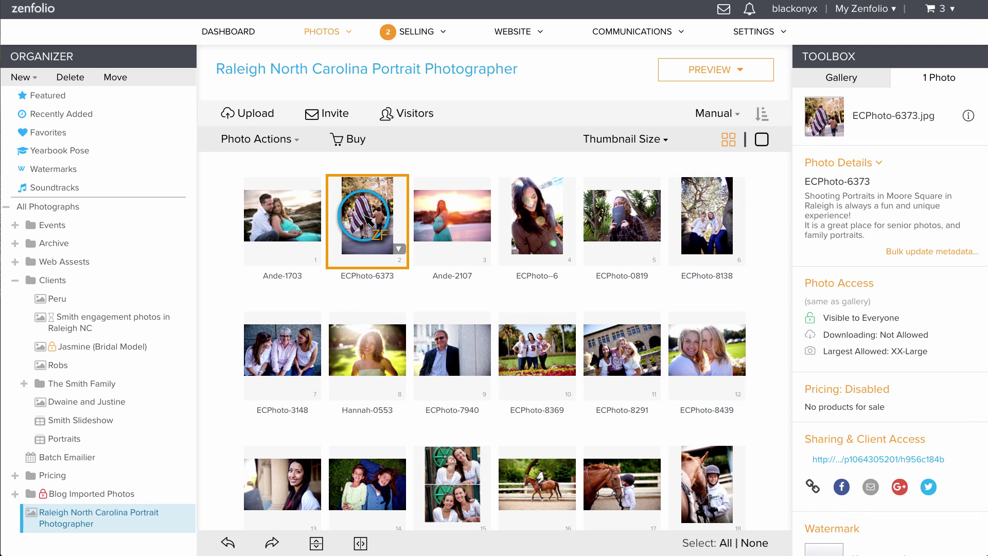
- Retitle ECPhoto-6373 'Dad and Son strolling through Moore Square on a gorgeous fall day in Raleigh NC.'
click(839, 163)
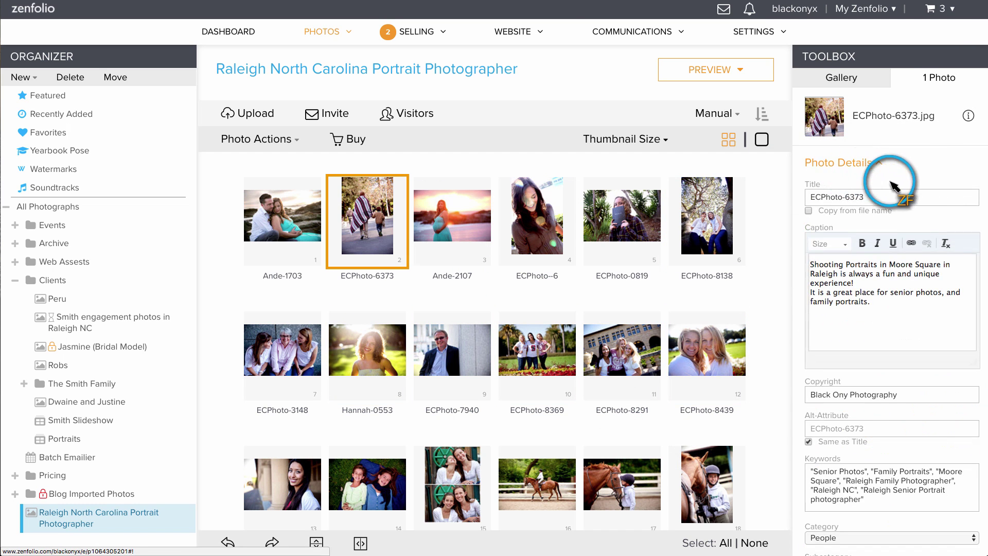
triple_click(960, 203)
text(Dad and Son strolling through Moore Square on a gorgeous fall day )
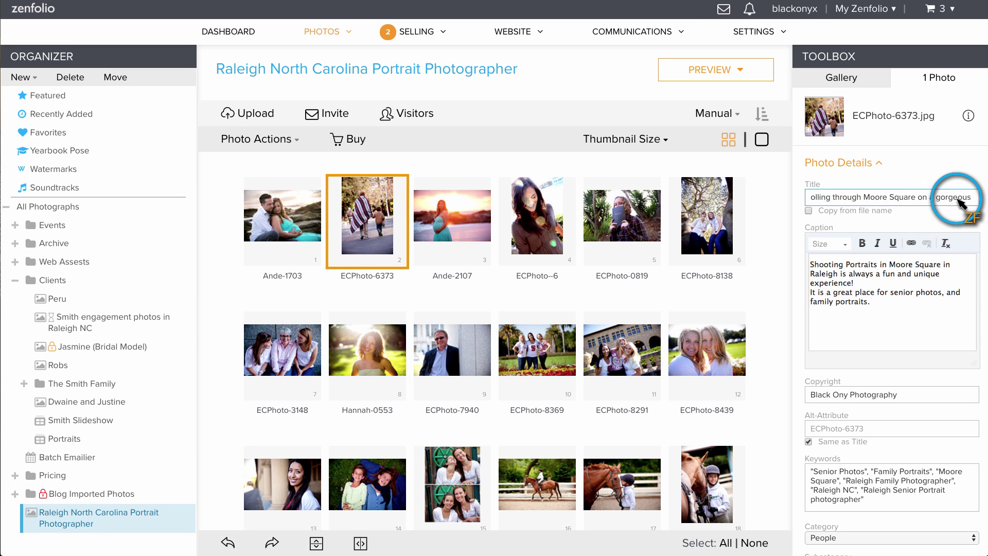
text(in Raleigh NC)
key(Tab)
scroll(883, 396, down, 2)
click(821, 541)
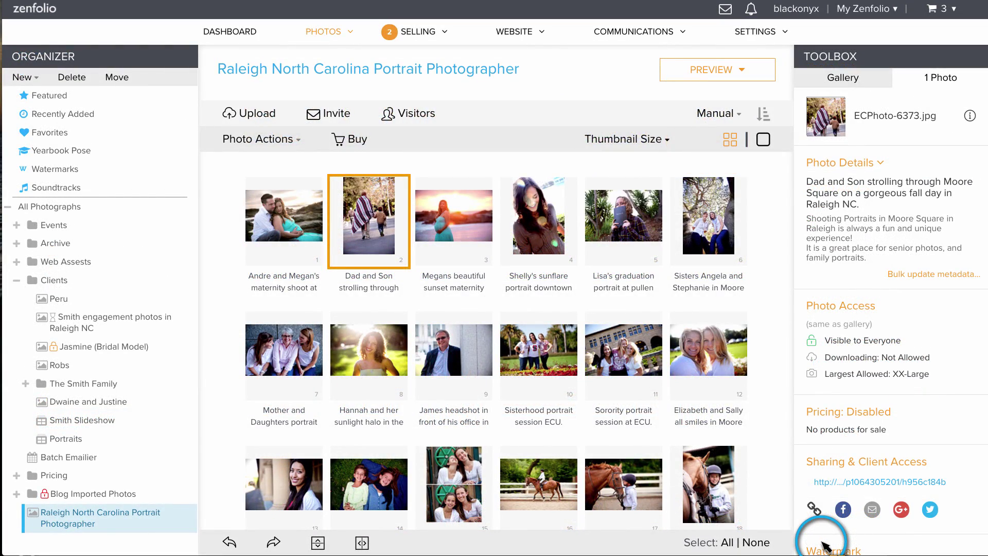
- Set the gallery's pricing to 'Do not allow print ordering' and save it
click(839, 77)
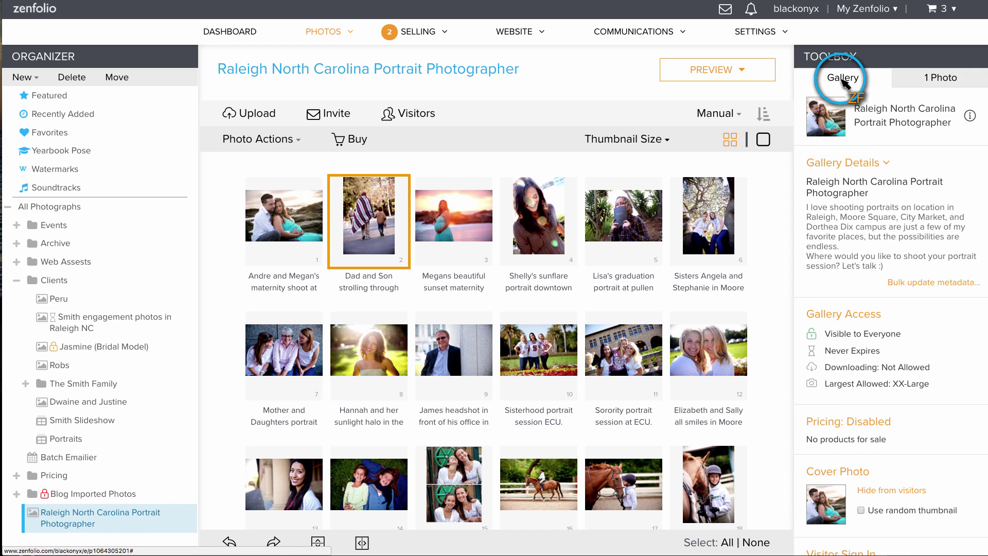
click(854, 425)
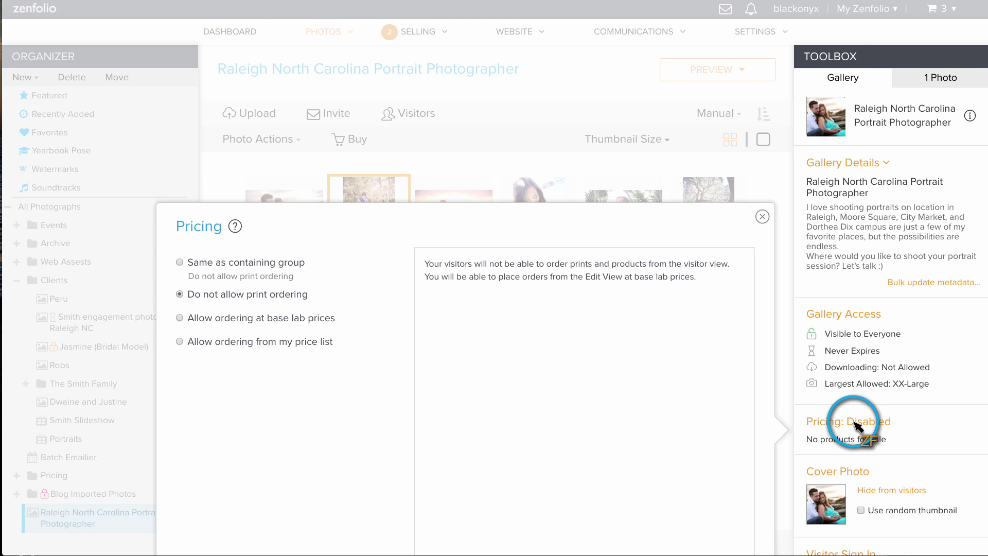
scroll(854, 425, down, 3)
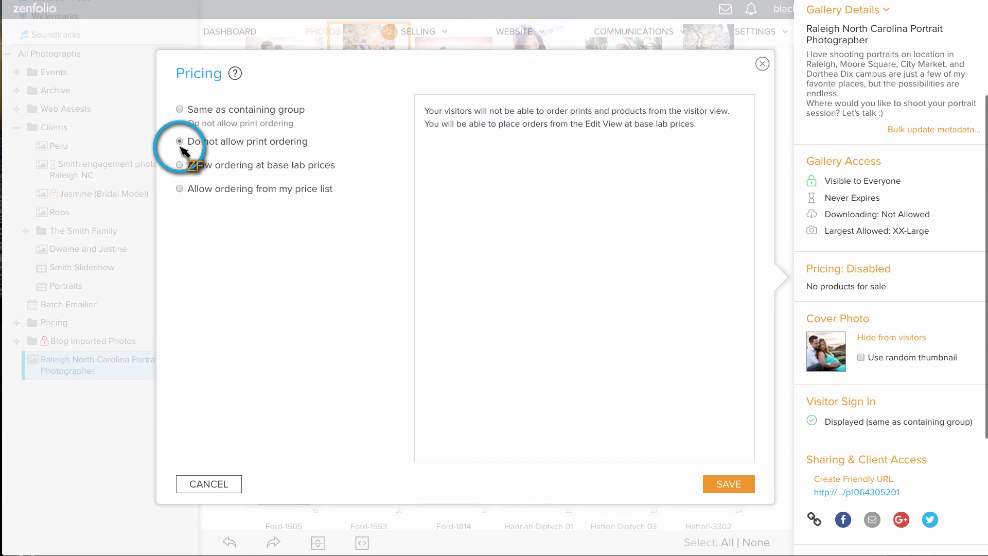
click(730, 486)
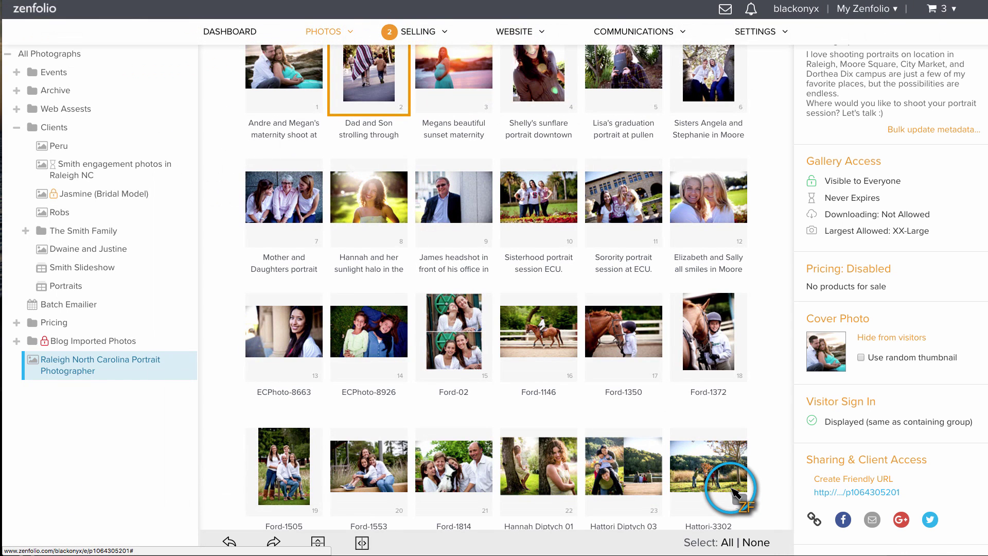
scroll(736, 493, up, 3)
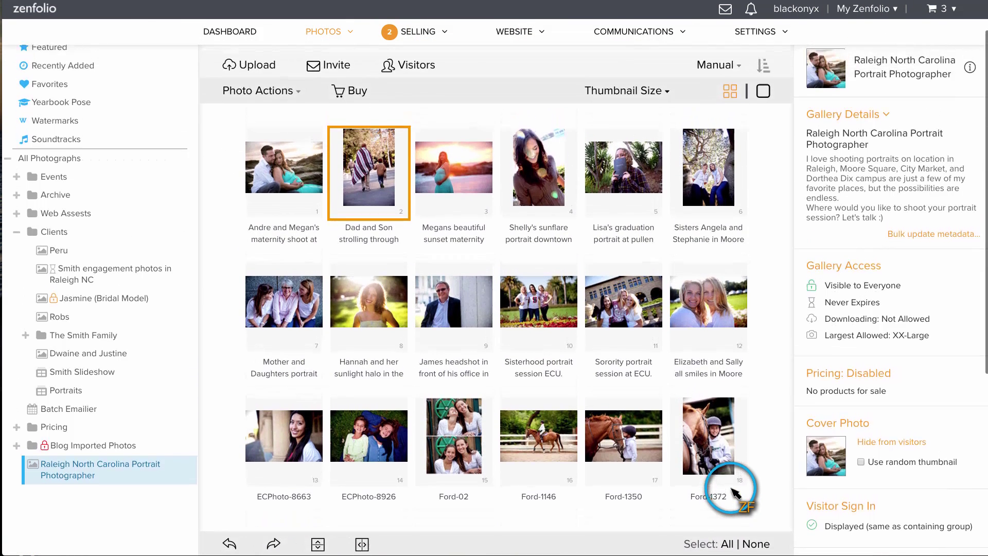
scroll(736, 493, up, 1)
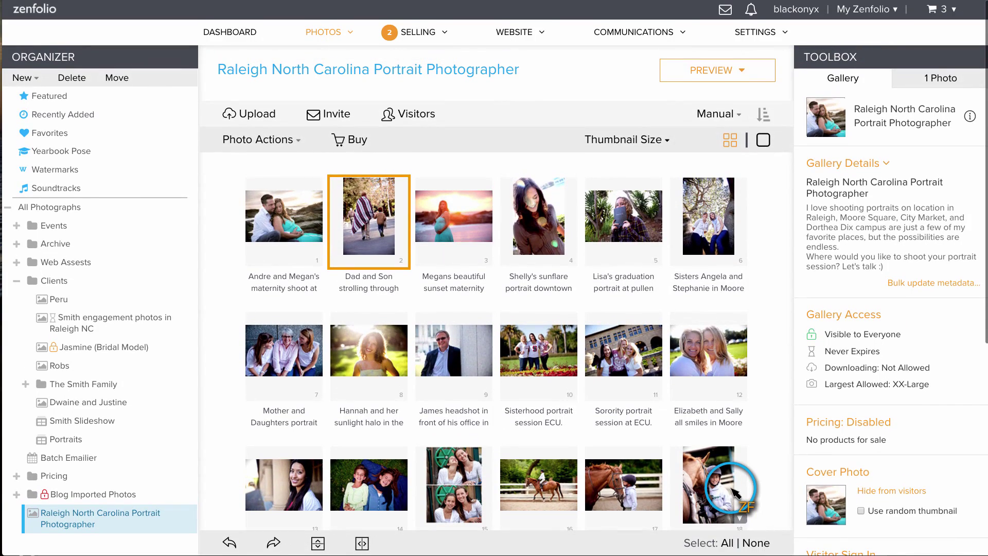